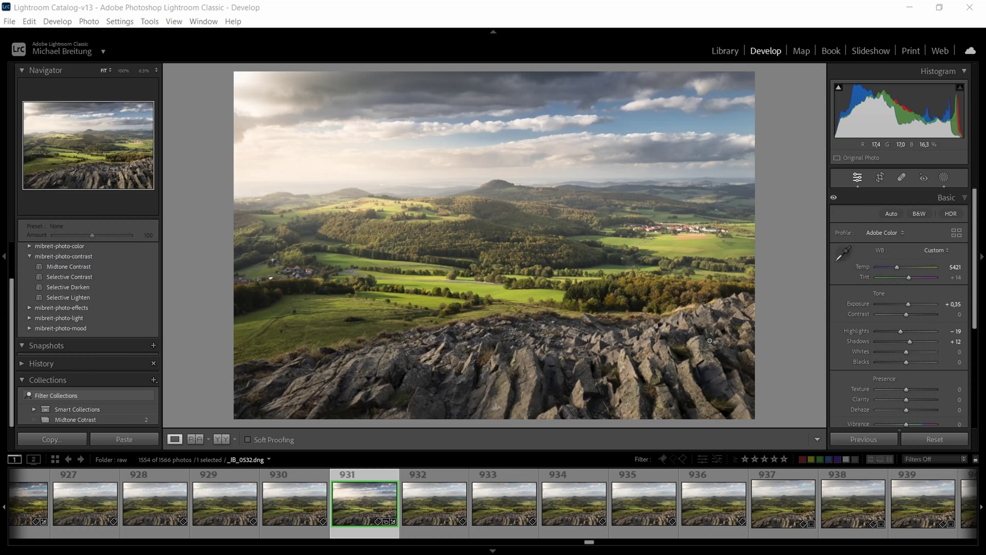
Step: Create a new Luminance Range mask on the landscape photo
{"action": "left_click", "coordinate": [942, 177]}
{"action": "left_click", "coordinate": [733, 86]}
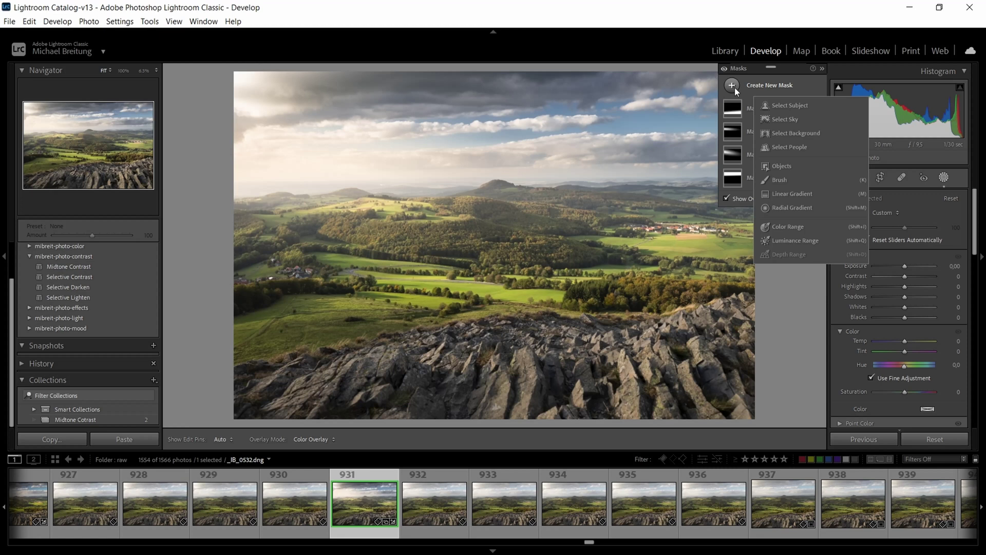
{"action": "left_click", "coordinate": [799, 239]}
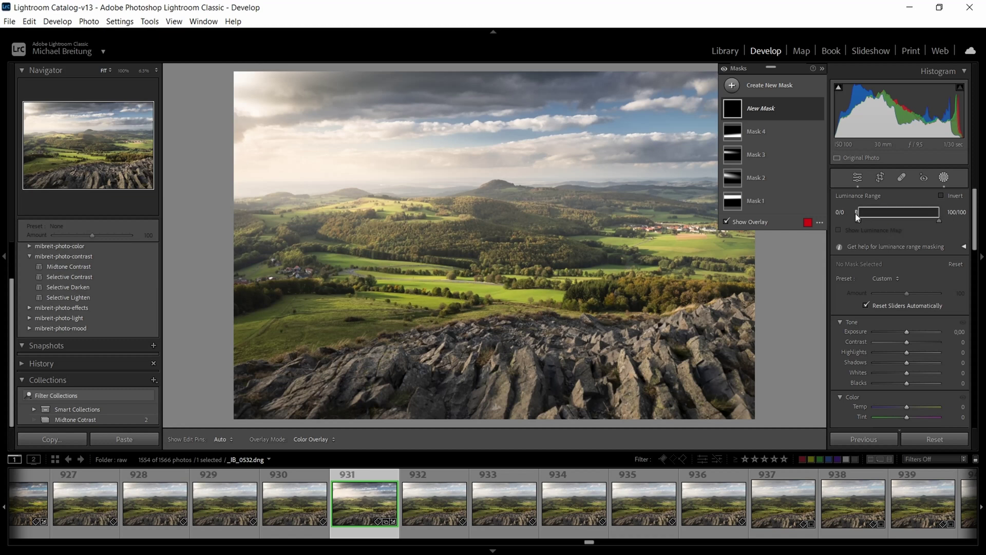
Step: Set the mask's luminance range to about 3/20–78/96 so the brightest clouds are excluded
{"action": "left_click_drag", "start_coordinate": [858, 220], "coordinate": [860, 220]}
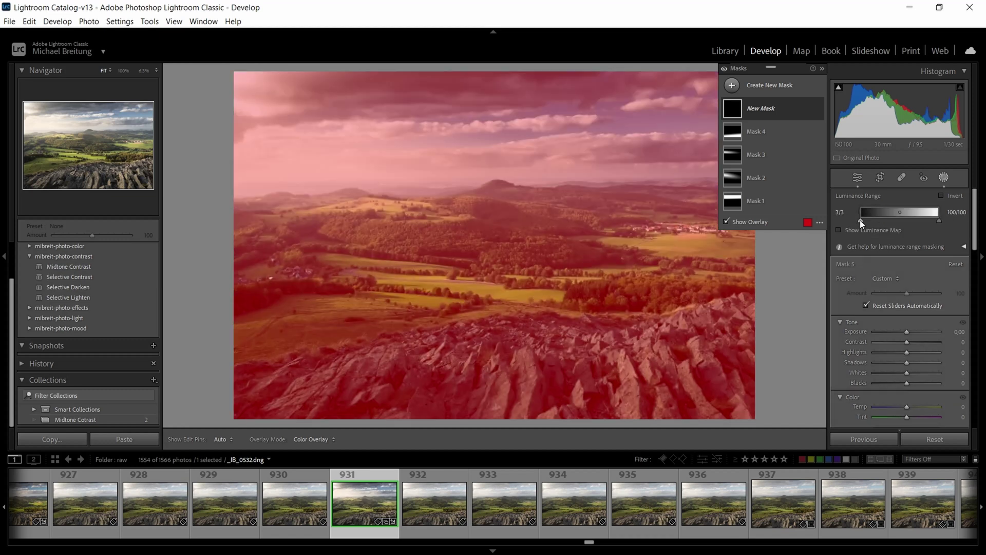
{"action": "left_click_drag", "start_coordinate": [937, 223], "coordinate": [934, 223]}
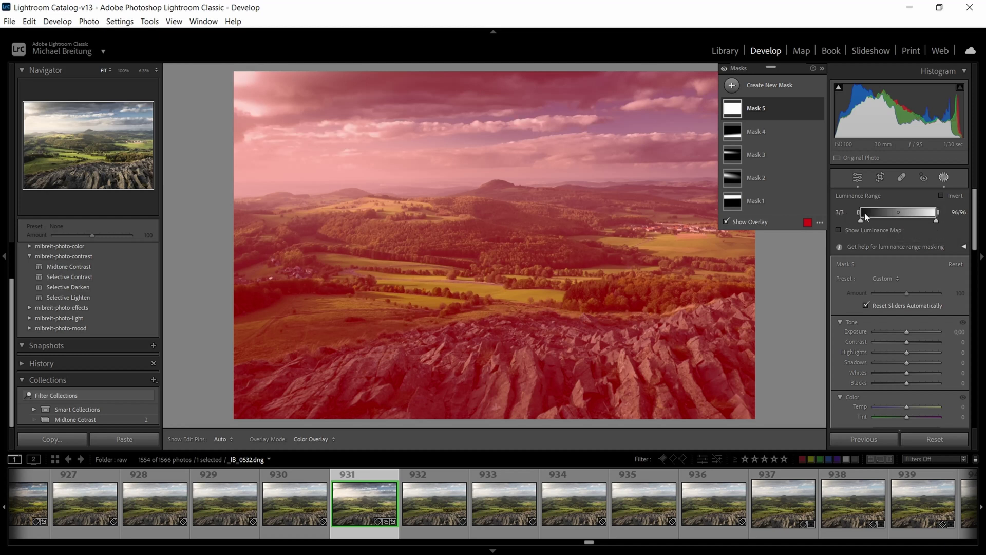
{"action": "left_click_drag", "start_coordinate": [858, 211], "coordinate": [872, 211]}
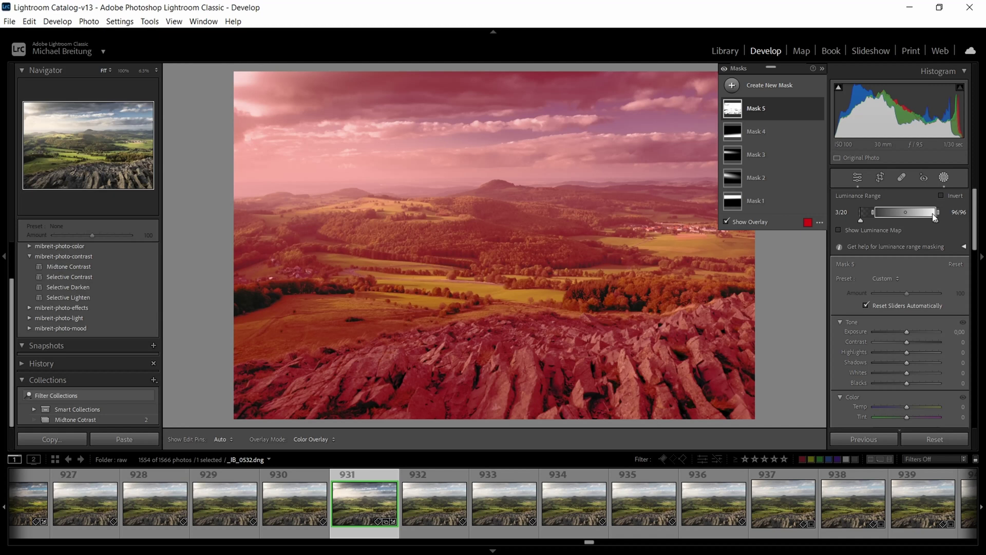
{"action": "left_click_drag", "start_coordinate": [937, 213], "coordinate": [923, 213]}
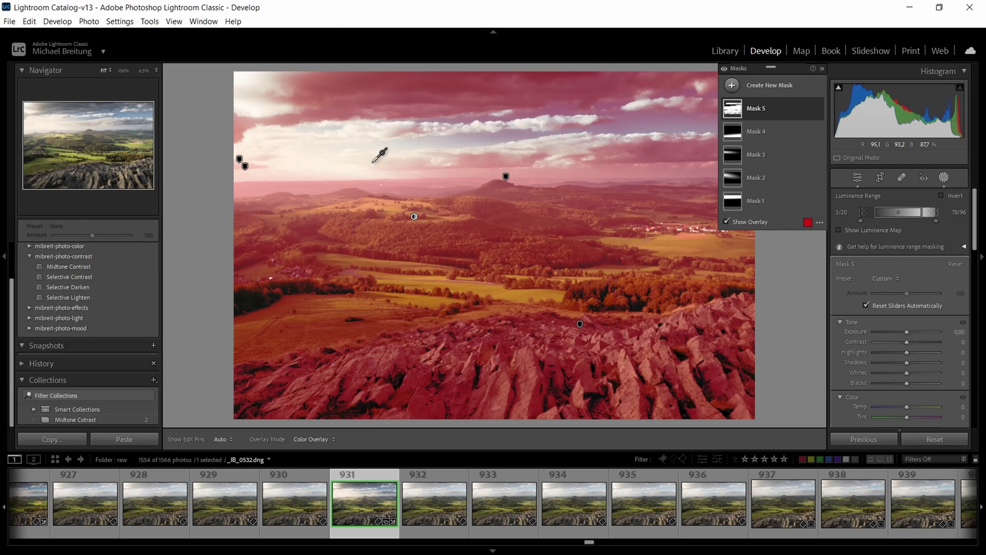
Step: Hide the red overlay and raise Mask 5's Contrast to 54
{"action": "scroll", "coordinate": [934, 244], "scroll_direction": "down", "scroll_amount": 3}
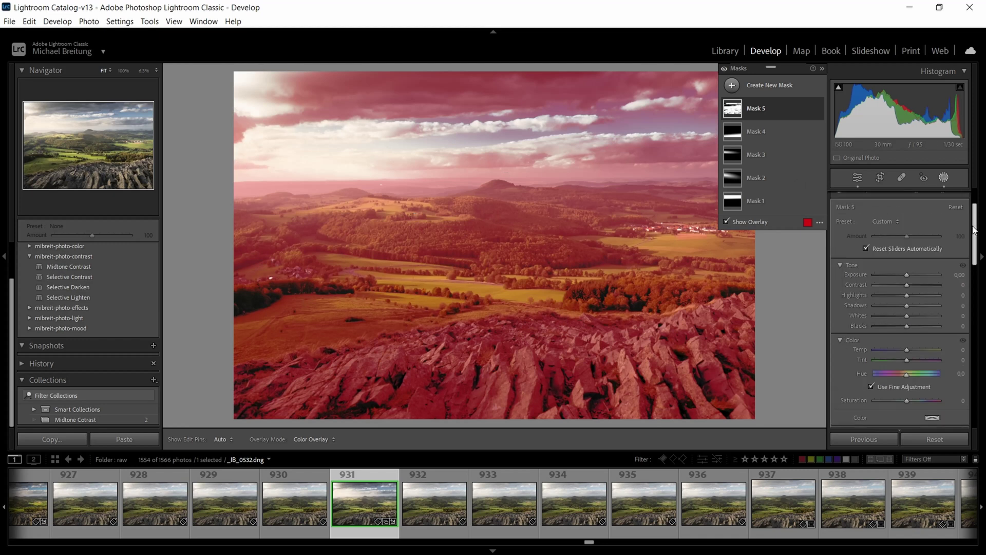
{"action": "key", "text": "o"}
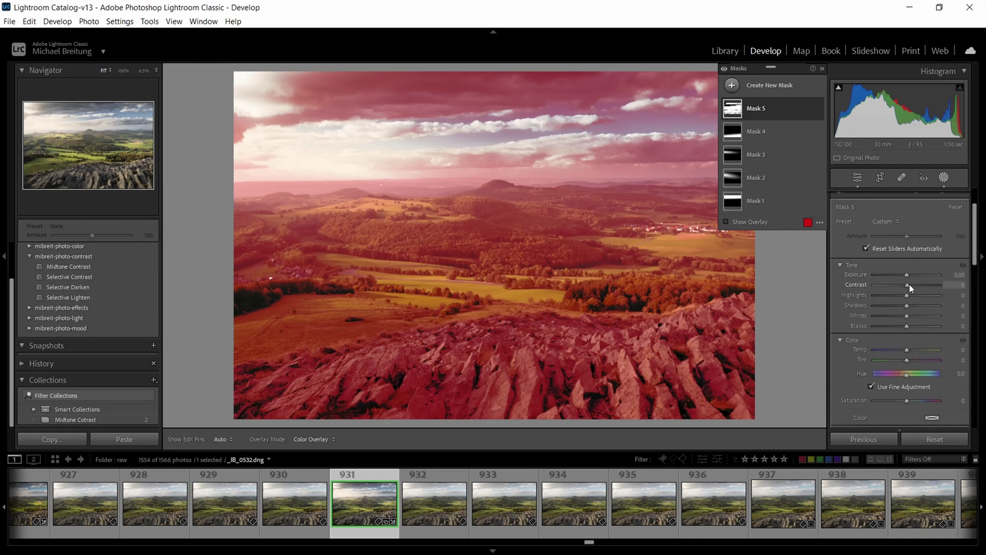
{"action": "left_click_drag", "start_coordinate": [908, 285], "coordinate": [917, 285]}
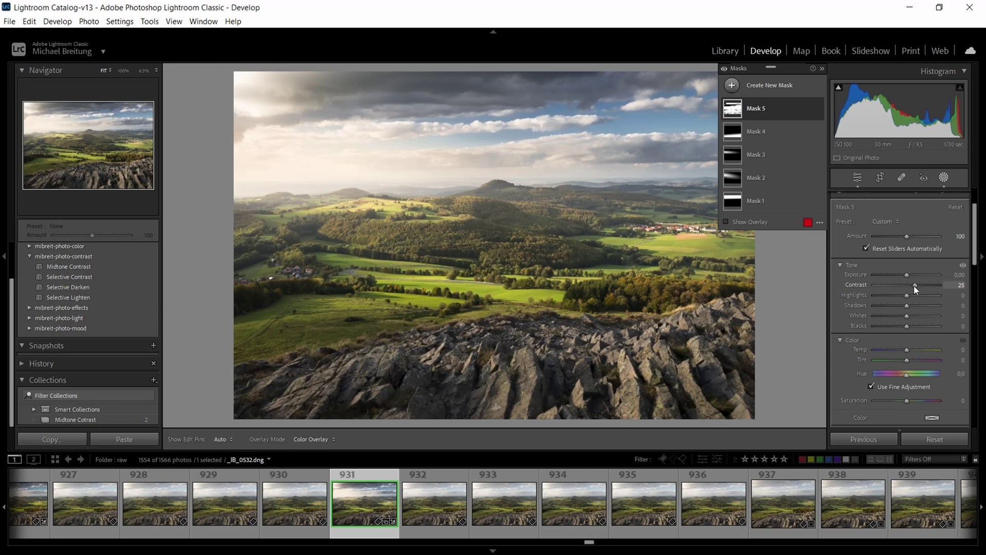
{"action": "left_click_drag", "start_coordinate": [914, 286], "coordinate": [923, 284]}
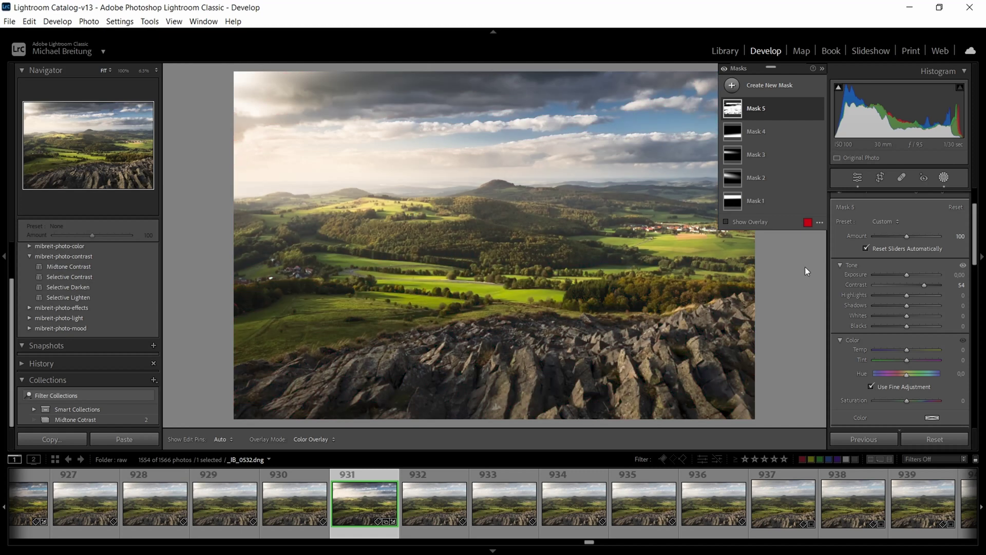
Step: Inspect the dark forest at 100%, then bring the Luminance Range controls back into view
{"action": "left_click", "coordinate": [455, 252]}
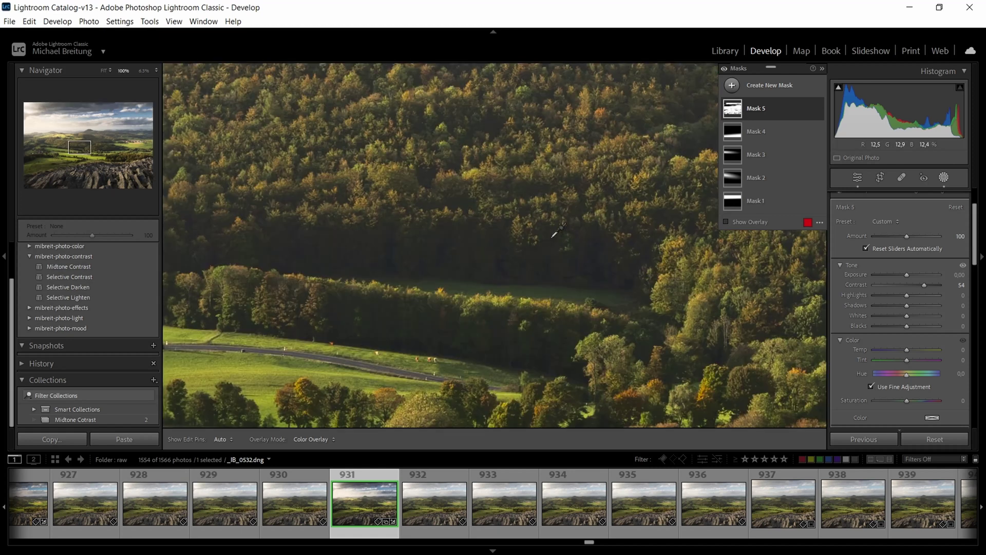
{"action": "left_click_drag", "start_coordinate": [566, 238], "coordinate": [537, 281]}
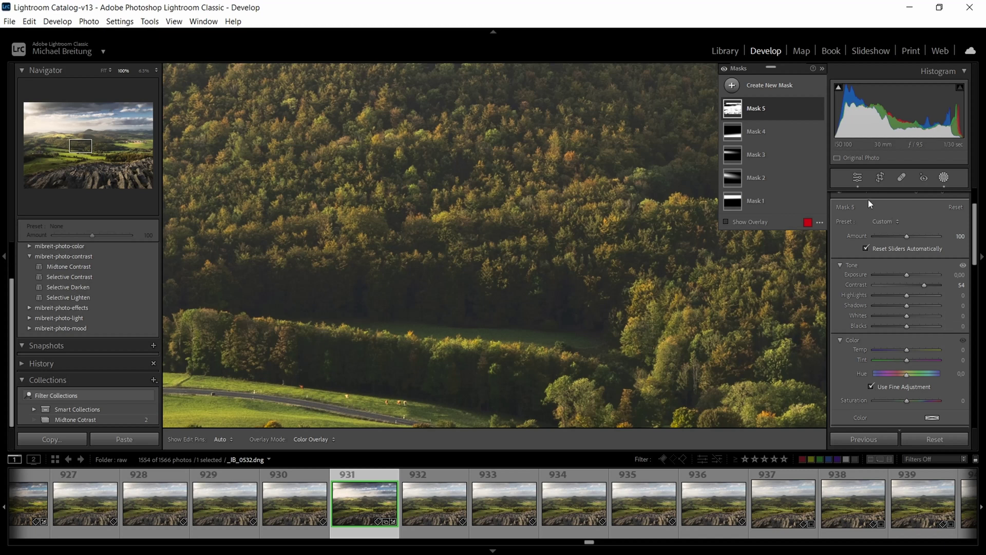
{"action": "scroll", "coordinate": [936, 261], "scroll_direction": "up", "scroll_amount": 2}
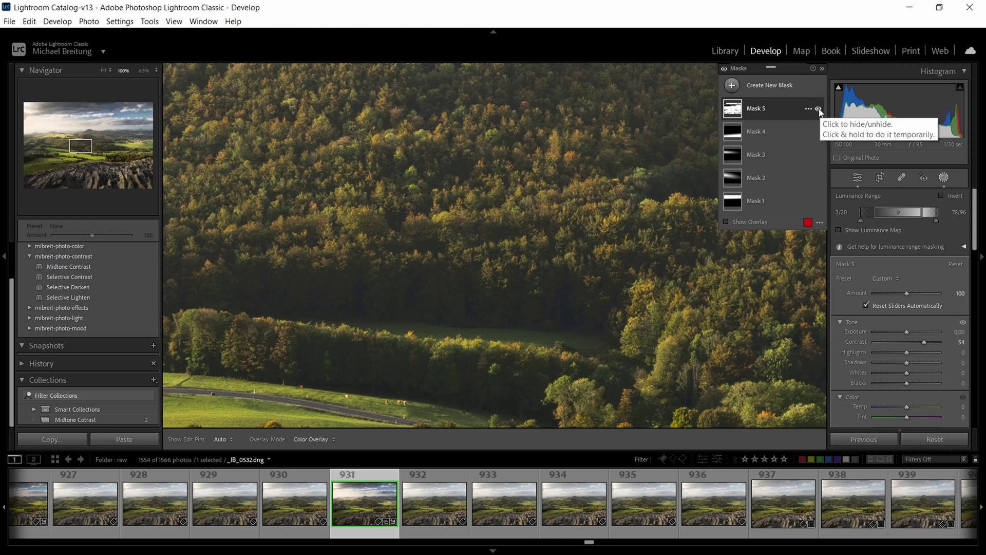
Step: Toggle Mask 5 off and on to compare the forest, then raise its Contrast to 67
{"action": "left_click", "coordinate": [819, 109]}
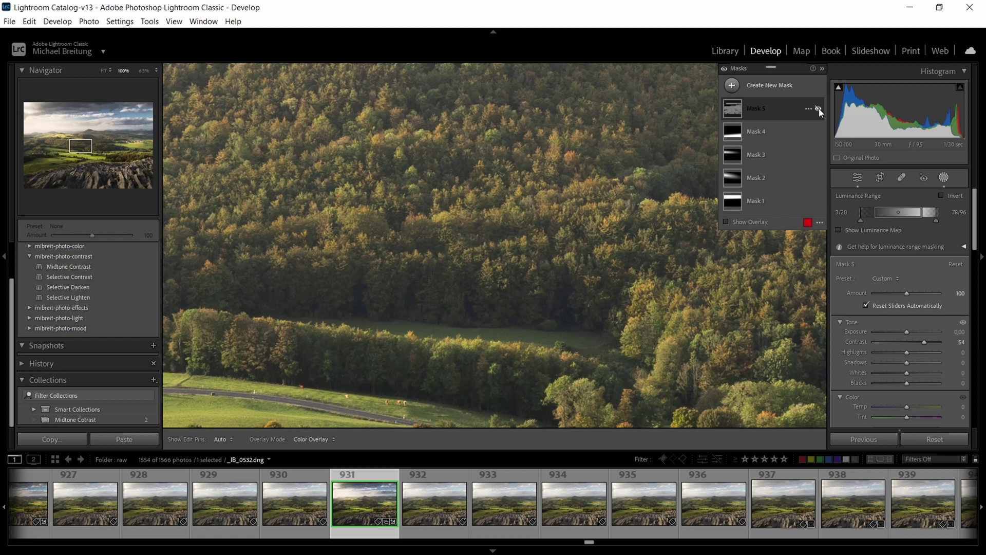
{"action": "left_click", "coordinate": [819, 109]}
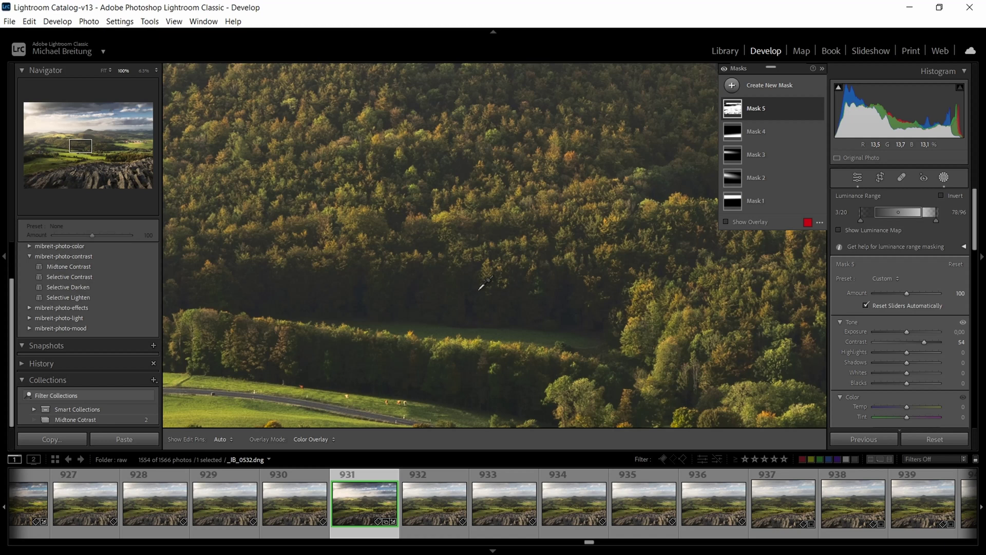
{"action": "left_click_drag", "start_coordinate": [403, 299], "coordinate": [441, 288]}
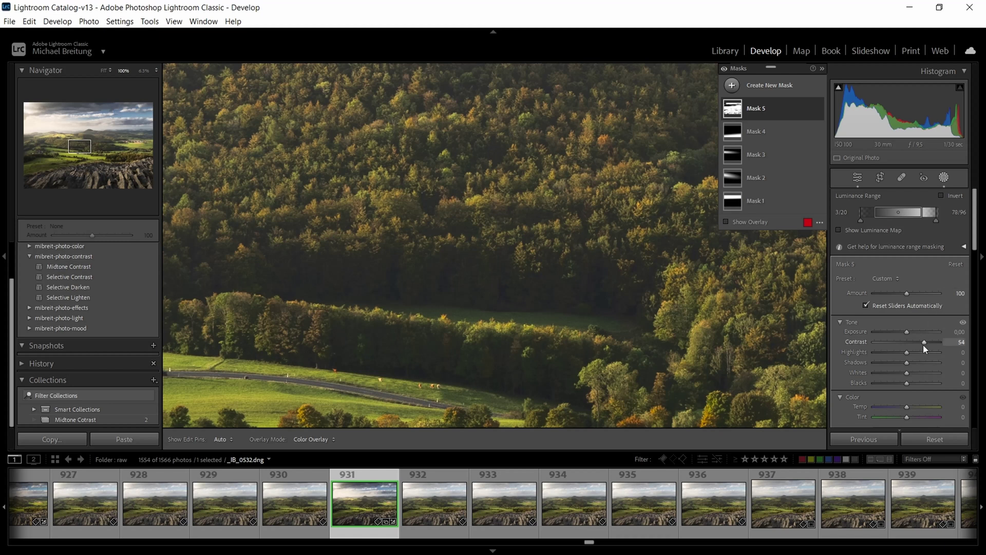
{"action": "left_click_drag", "start_coordinate": [927, 343], "coordinate": [929, 343]}
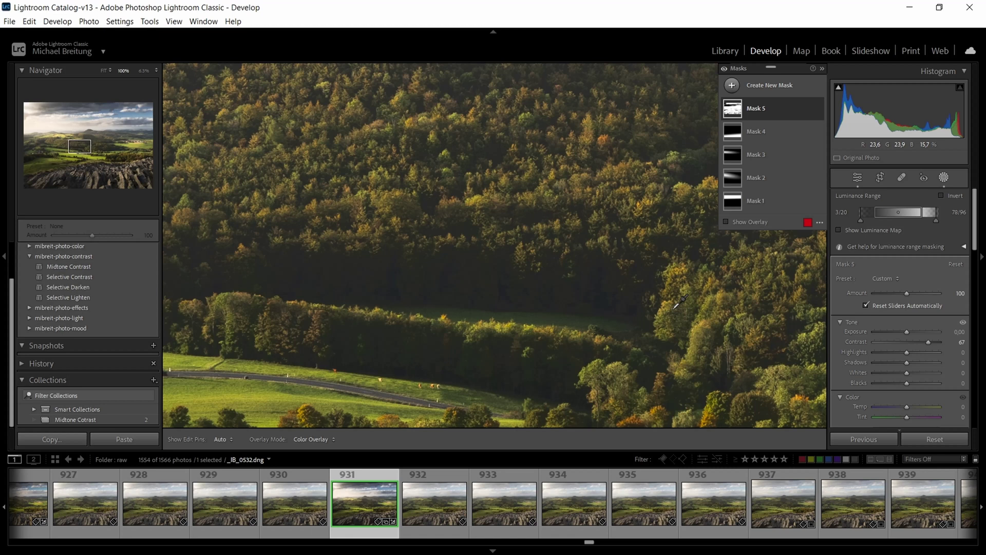
Step: At Fit view, pull Mask 5's Contrast down to 40, then return to 100% on the forest
{"action": "key", "text": "z"}
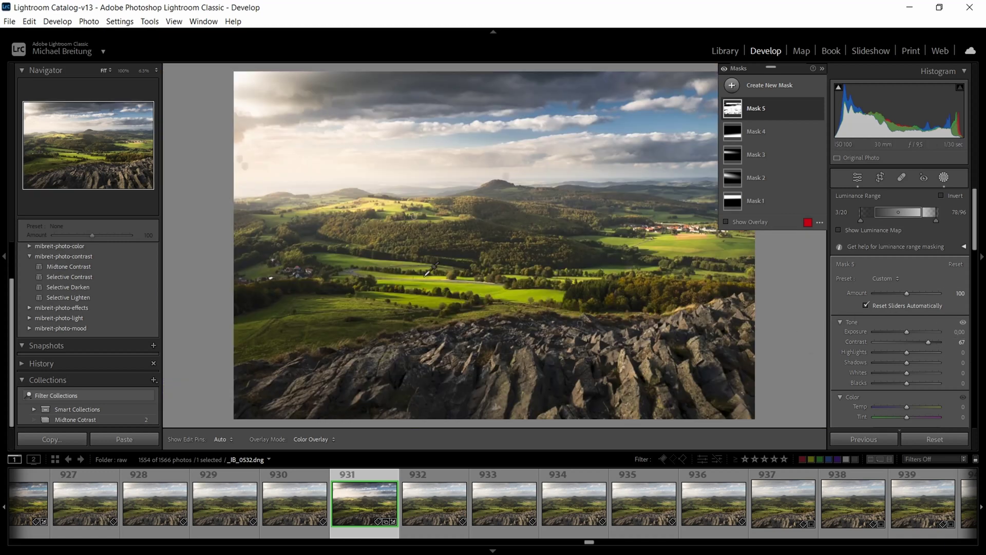
{"action": "left_click_drag", "start_coordinate": [924, 343], "coordinate": [920, 344]}
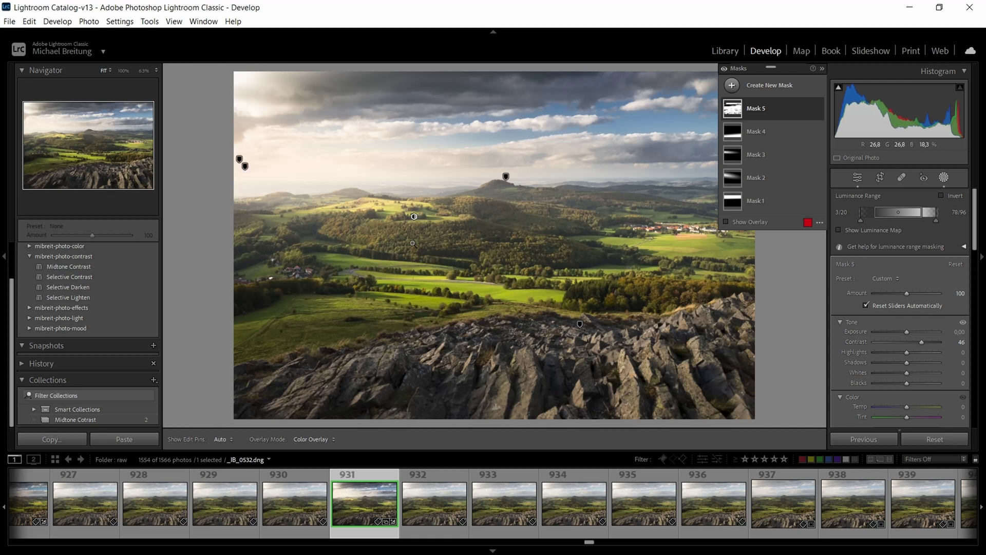
{"action": "left_click", "coordinate": [463, 253]}
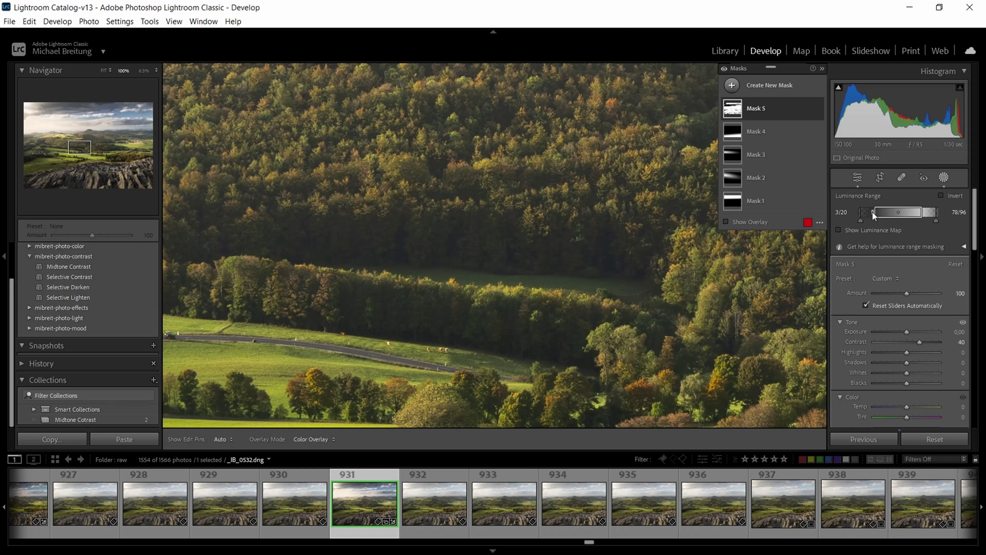
Step: Set Mask 5's Contrast to 51 and widen the range's dark-end falloff to 3/27
{"action": "mouse_move", "coordinate": [870, 211]}
{"action": "left_mouse_down"}
{"action": "mouse_move", "coordinate": [886, 212]}
{"action": "mouse_move", "coordinate": [876, 212]}
{"action": "left_mouse_up"}
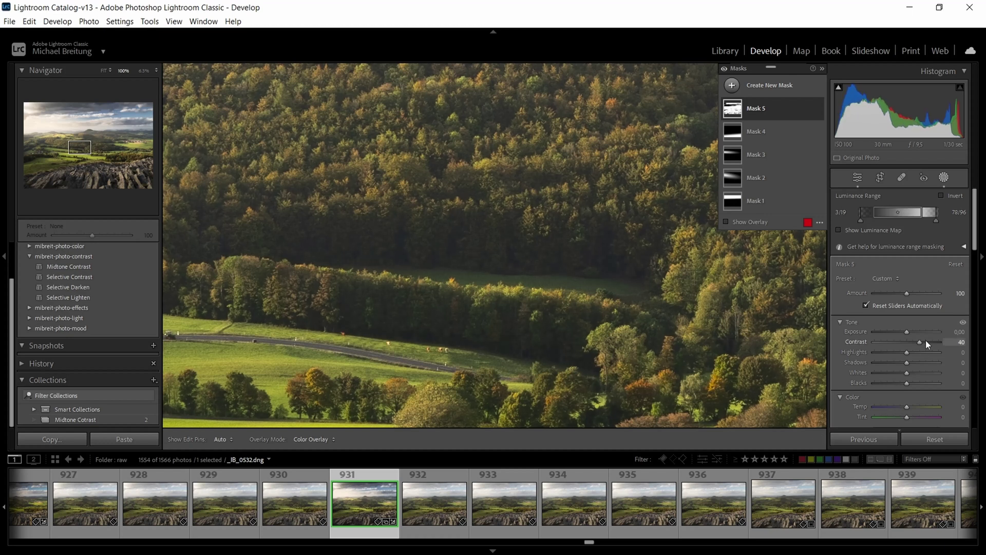
{"action": "left_click_drag", "start_coordinate": [921, 341], "coordinate": [923, 342]}
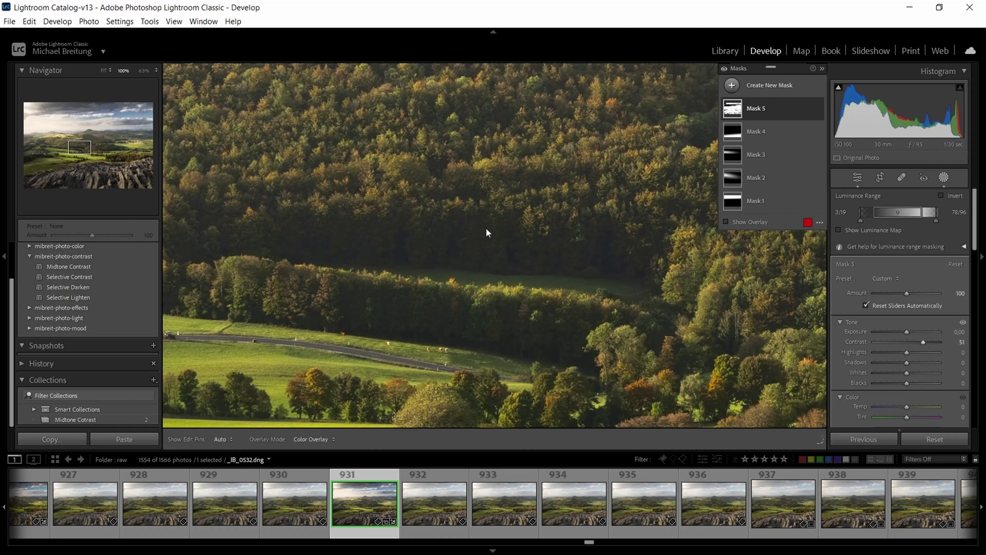
{"action": "left_click_drag", "start_coordinate": [871, 212], "coordinate": [882, 211]}
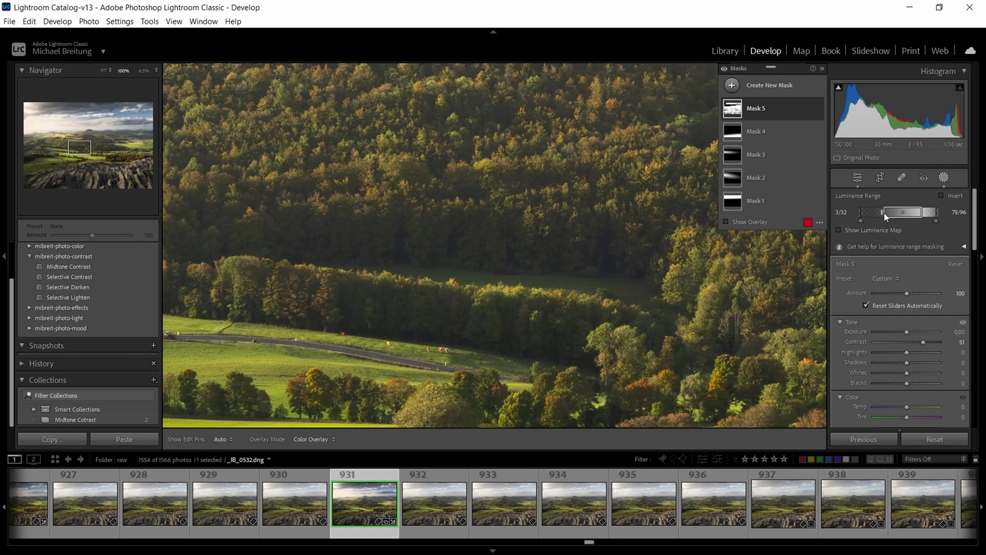
{"action": "left_click_drag", "start_coordinate": [884, 212], "coordinate": [872, 214]}
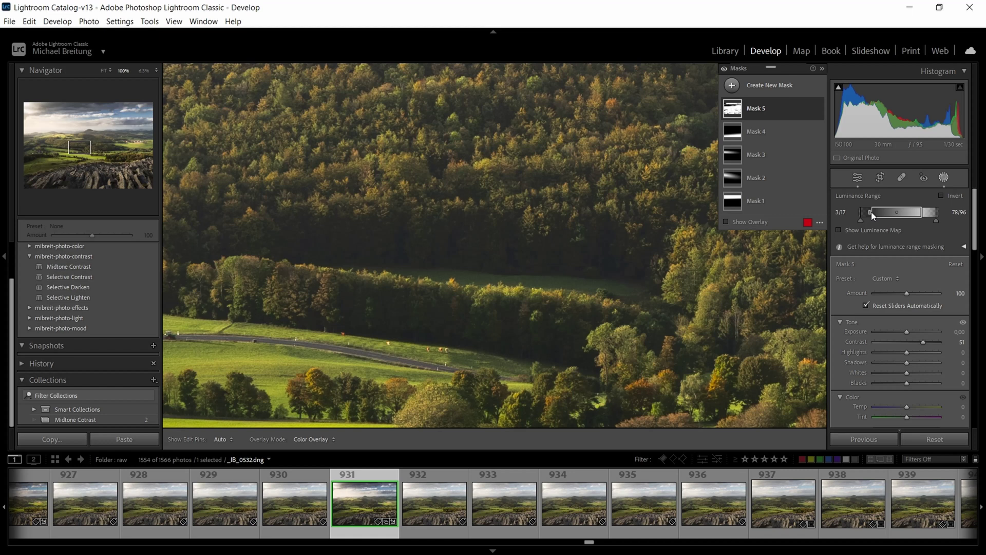
{"action": "left_click_drag", "start_coordinate": [870, 211], "coordinate": [881, 214]}
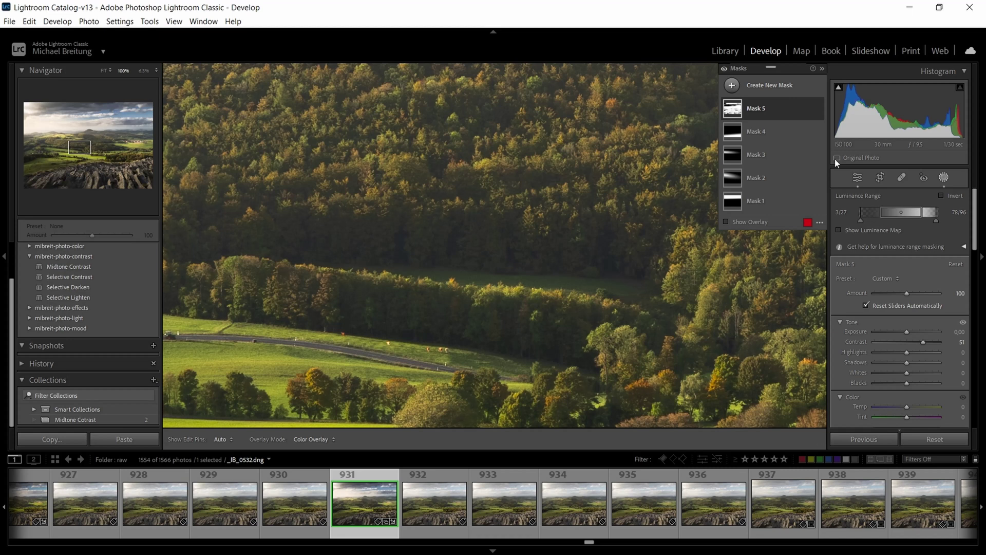
Step: Delete Mask 5, apply the Midtone Contrast preset, and select the new mask
{"action": "mouse_move", "coordinate": [811, 110]}
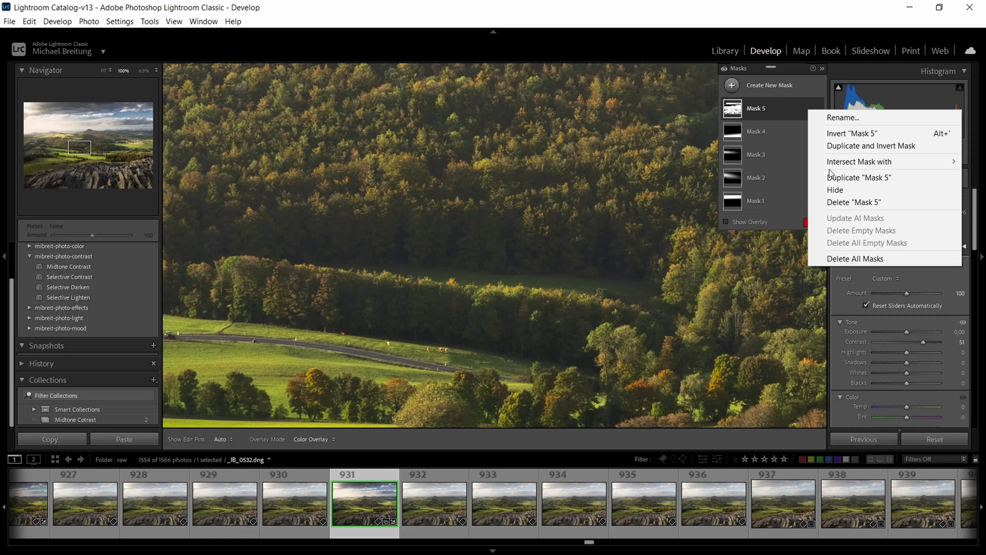
{"action": "left_click", "coordinate": [845, 204]}
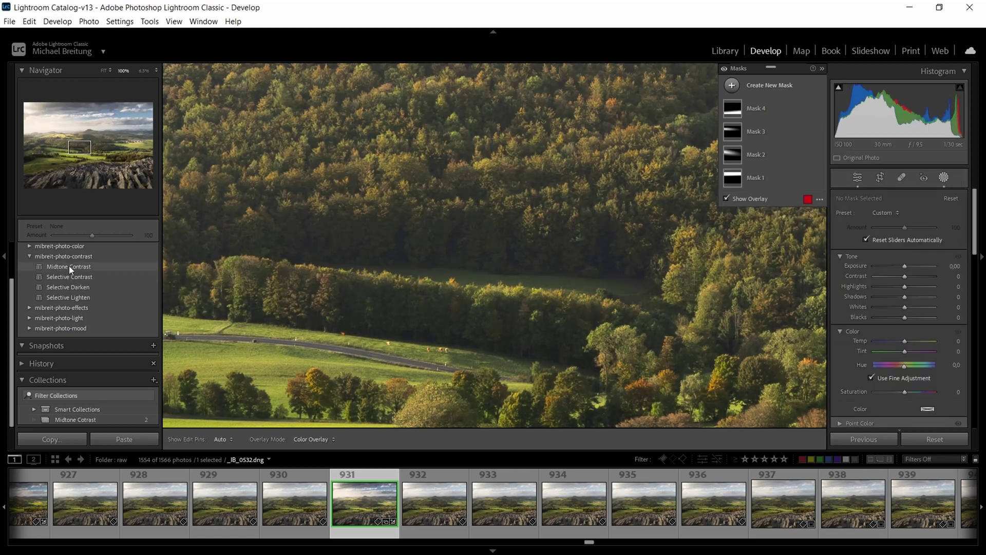
{"action": "left_click", "coordinate": [69, 266]}
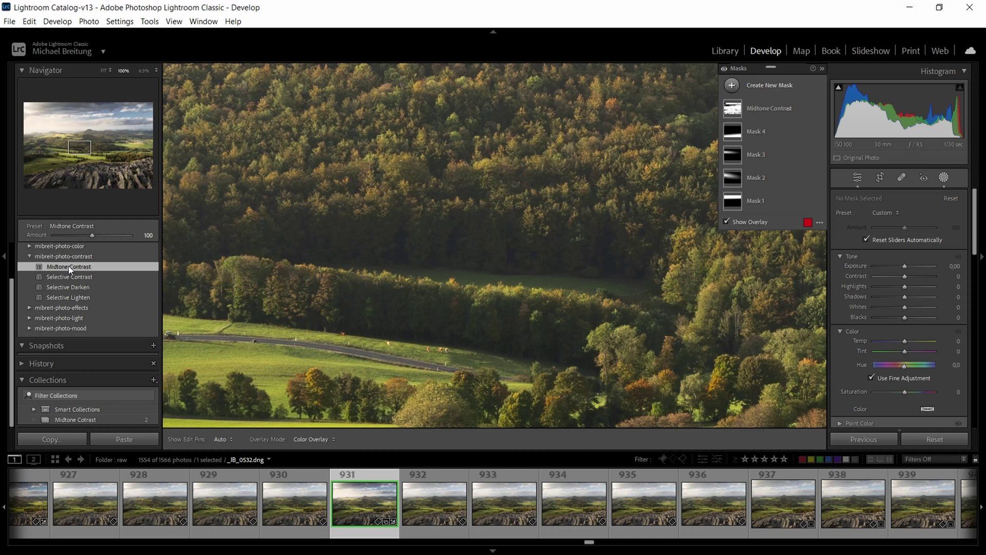
{"action": "left_click", "coordinate": [737, 113]}
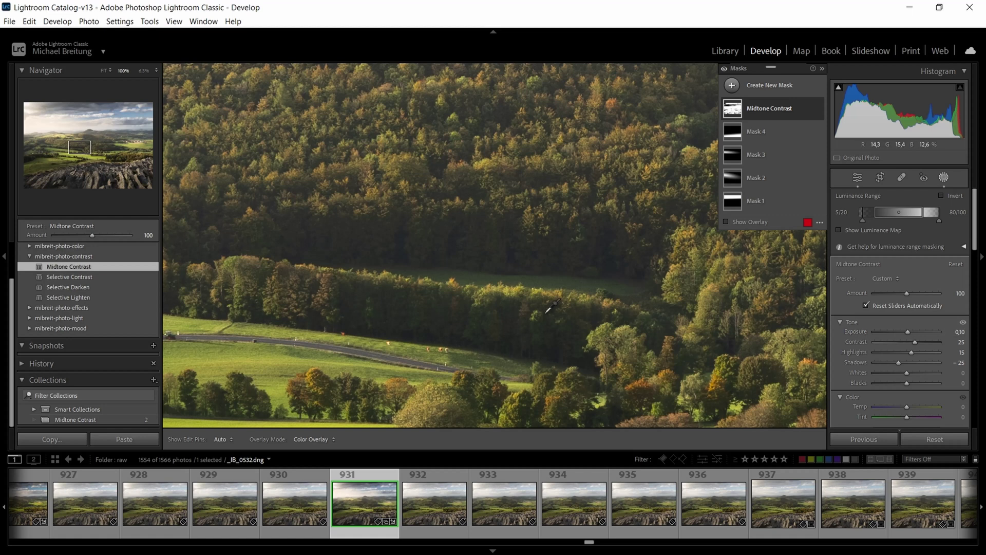
Step: Fit the photo in view and nudge the Midtone Contrast mask's Highlights down to 14
{"action": "left_click", "coordinate": [544, 314]}
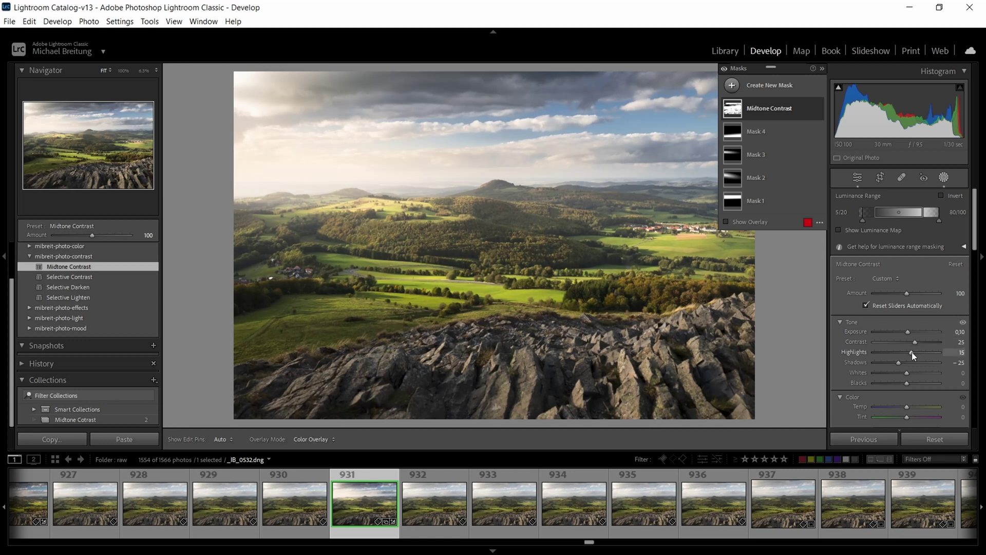
{"action": "left_click_drag", "start_coordinate": [911, 352], "coordinate": [910, 352]}
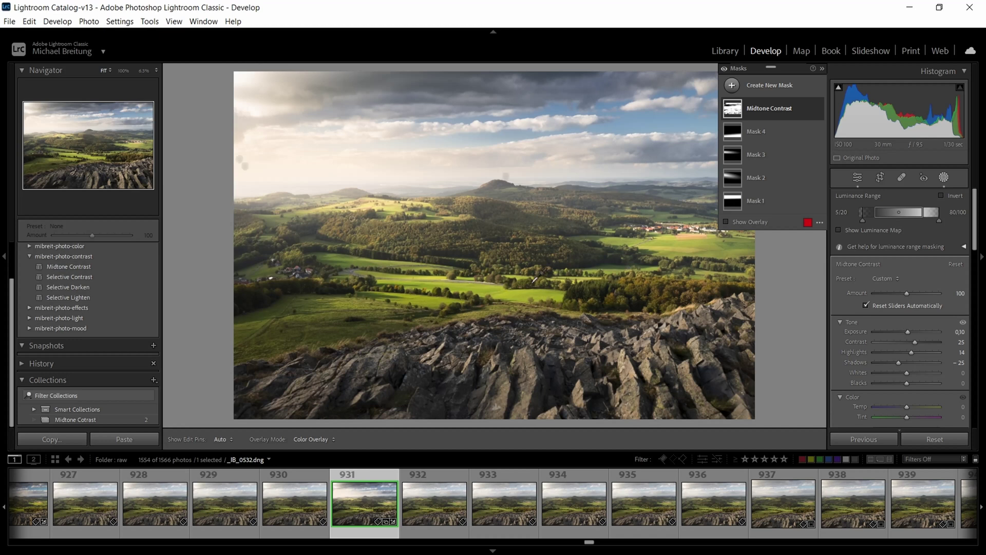
Step: At 100% on the forest, set Shadows to -29 and move the range's dark end to 5/24
{"action": "left_click", "coordinate": [463, 254]}
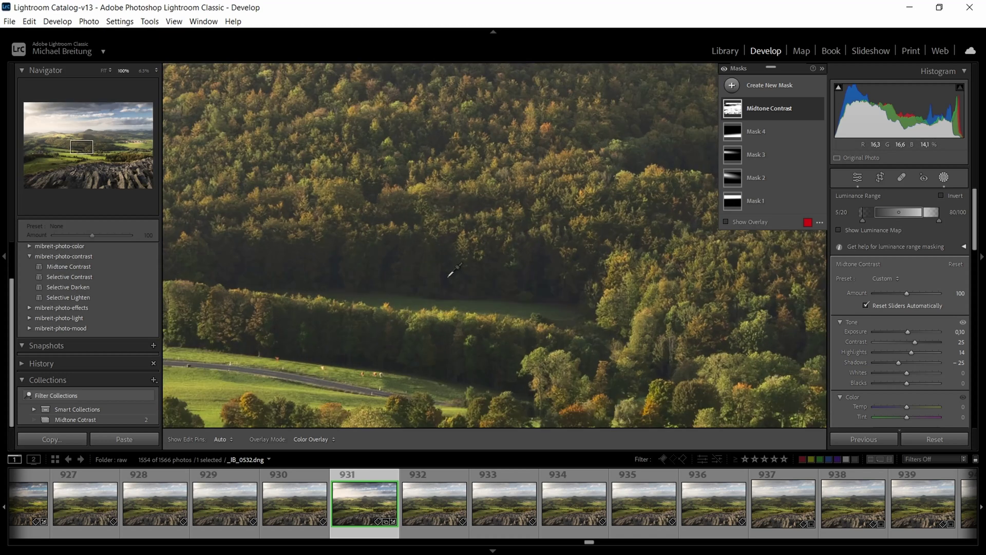
{"action": "left_click_drag", "start_coordinate": [440, 282], "coordinate": [471, 280]}
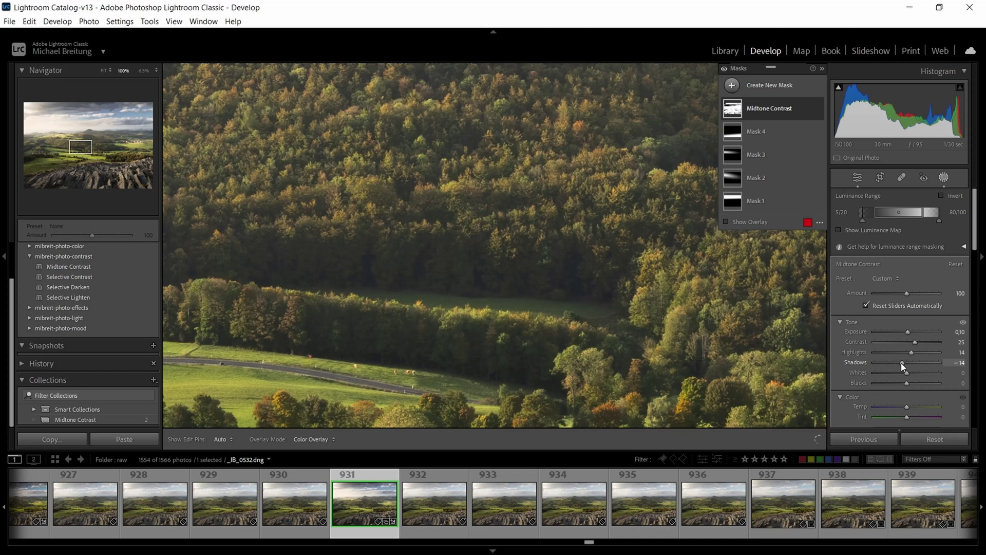
{"action": "left_click_drag", "start_coordinate": [901, 362], "coordinate": [886, 362]}
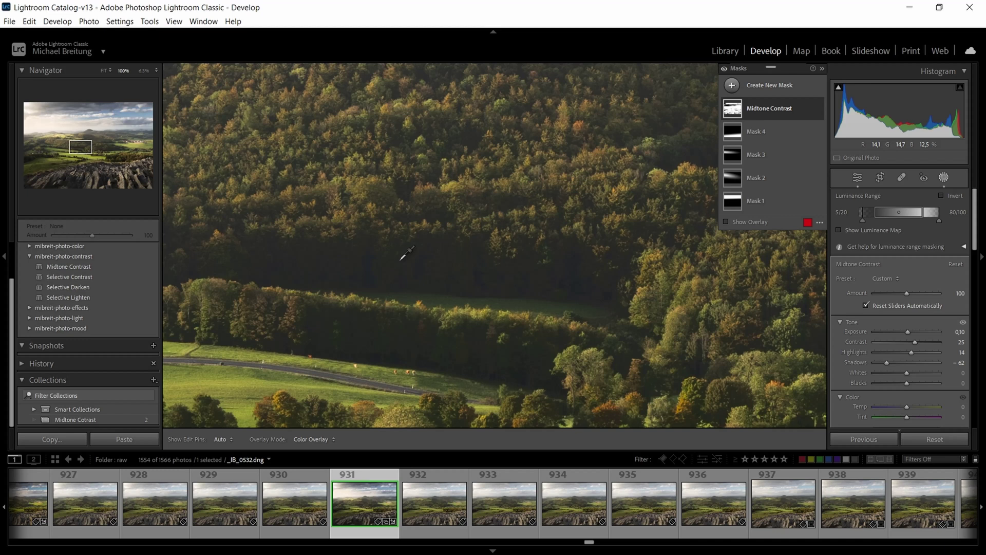
{"action": "left_click_drag", "start_coordinate": [891, 362], "coordinate": [898, 362]}
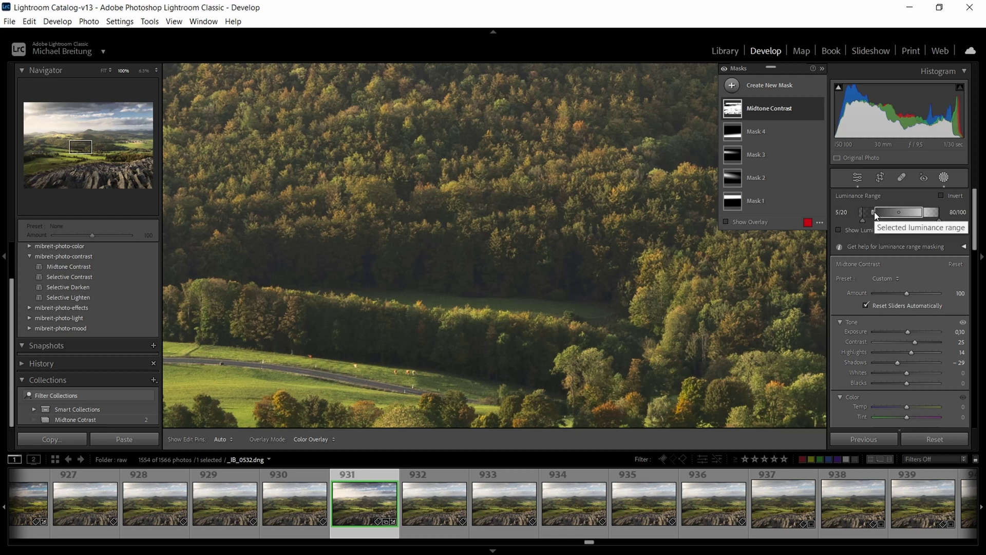
{"action": "left_click_drag", "start_coordinate": [874, 213], "coordinate": [876, 211]}
{"action": "left_click", "coordinate": [529, 286]}
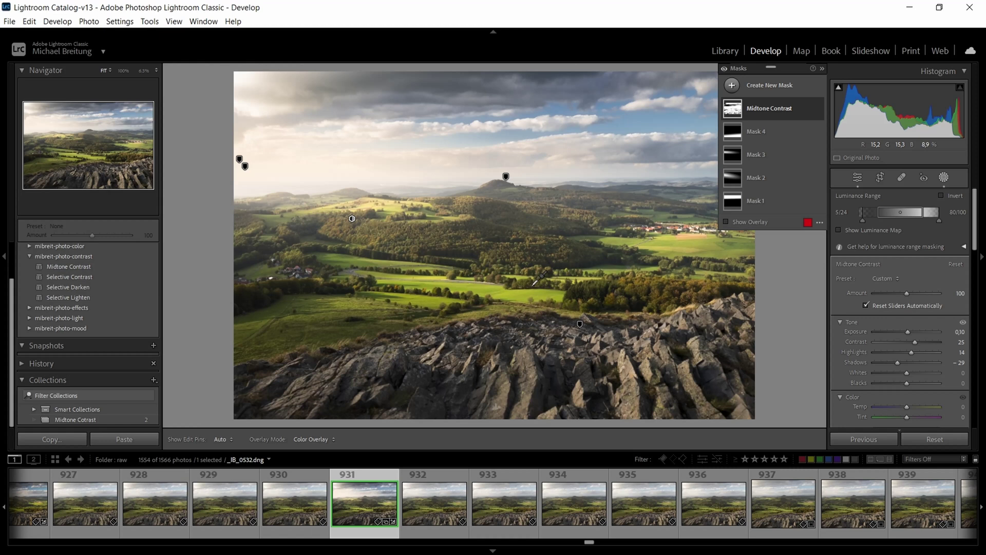
{"action": "left_click", "coordinate": [819, 109]}
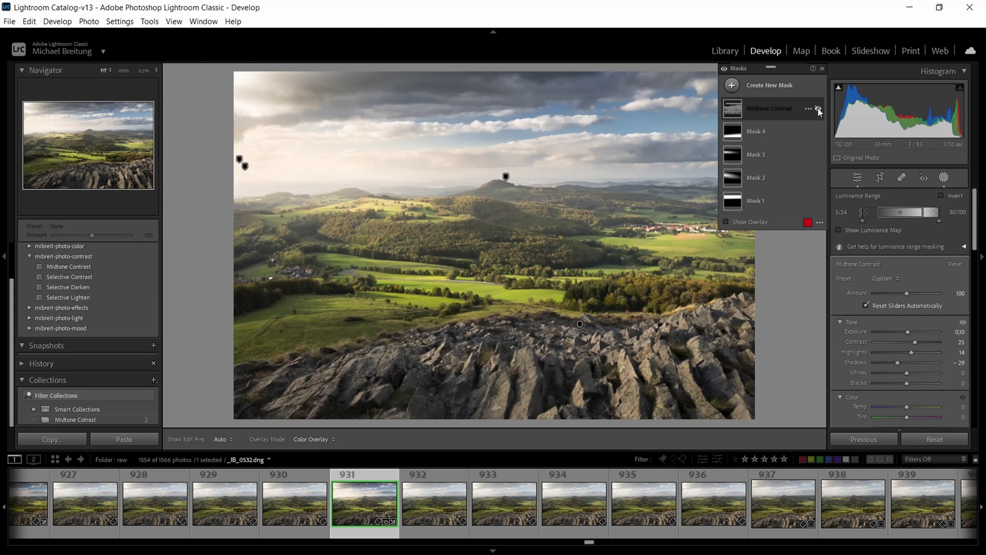
{"action": "left_click", "coordinate": [818, 109]}
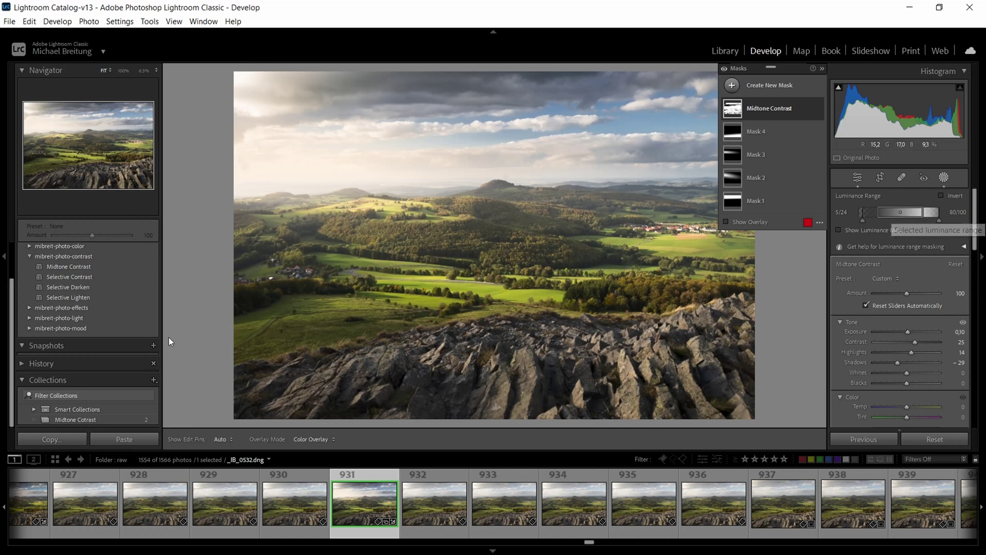
Step: Open the two-photo collection and inspect the mountain lake photo at 100% and Fit
{"action": "left_click", "coordinate": [102, 419]}
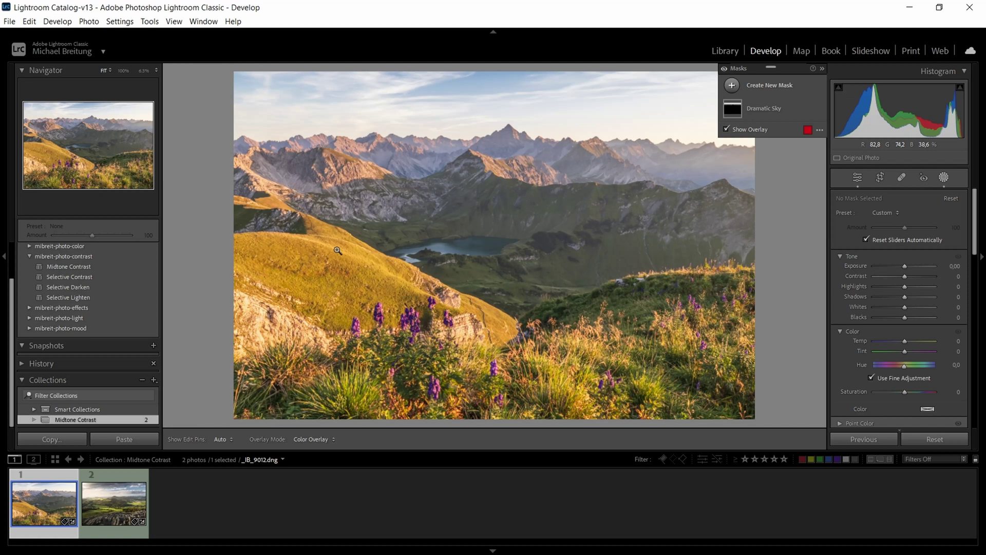
{"action": "left_click", "coordinate": [355, 250]}
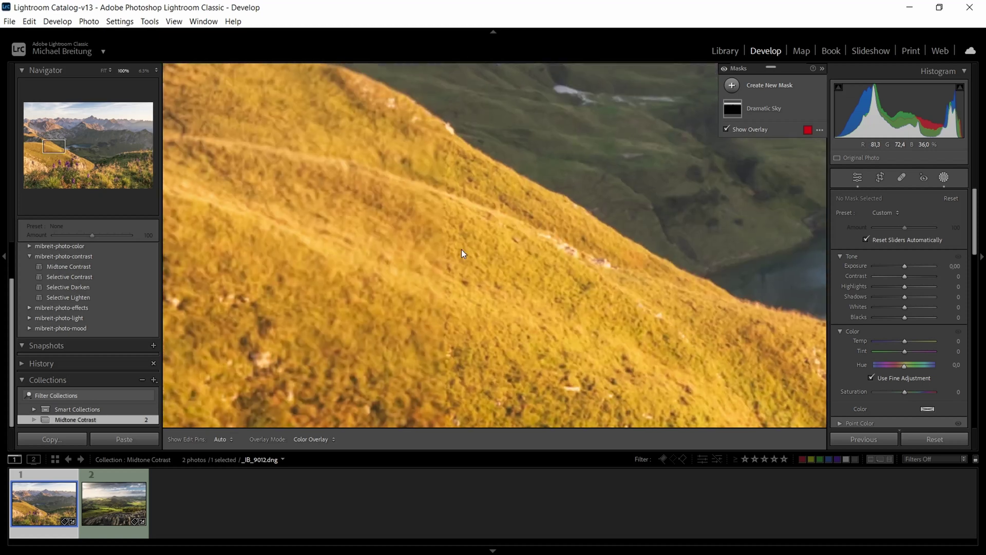
{"action": "left_click", "coordinate": [549, 213]}
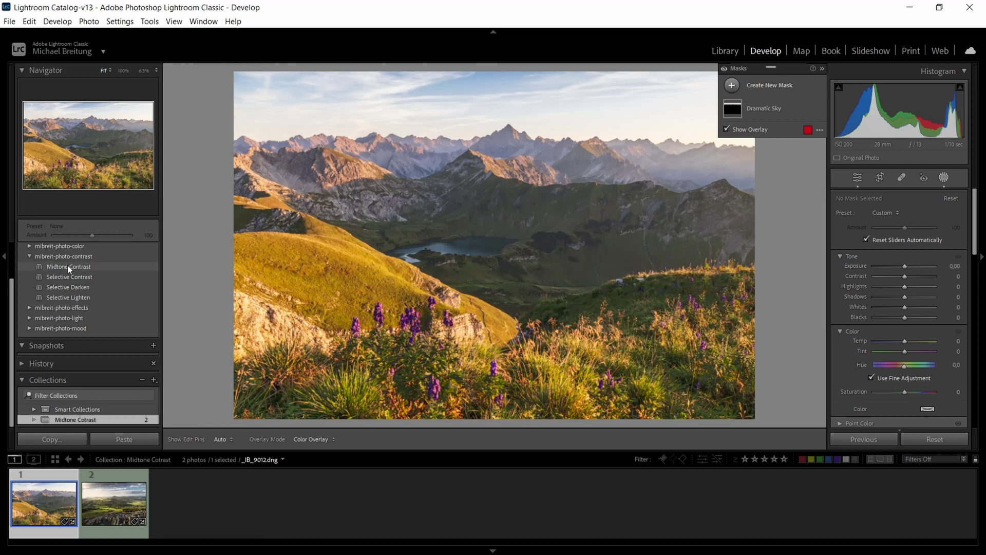
Step: Apply the Midtone Contrast preset, select its new mask, and toggle it to compare
{"action": "left_click", "coordinate": [69, 268]}
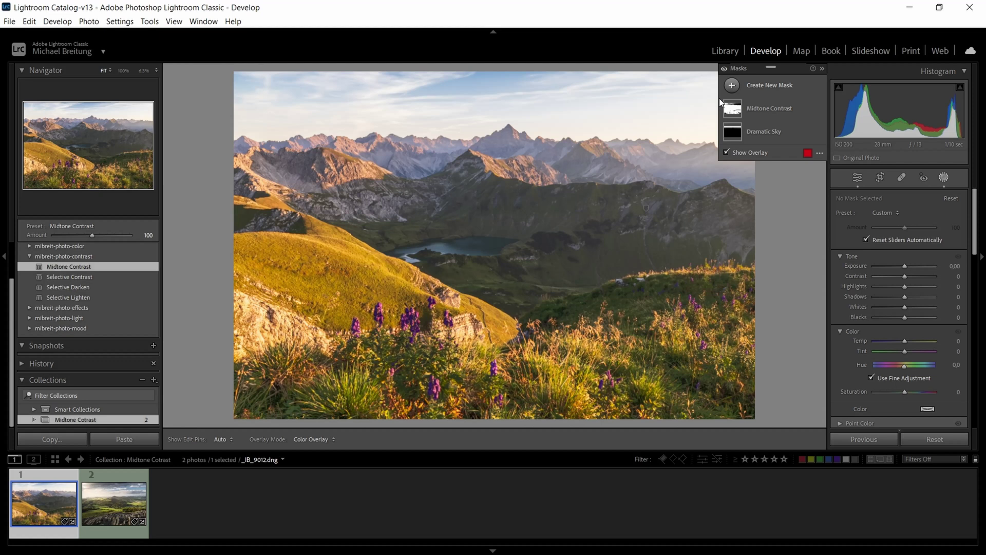
{"action": "left_click", "coordinate": [755, 109]}
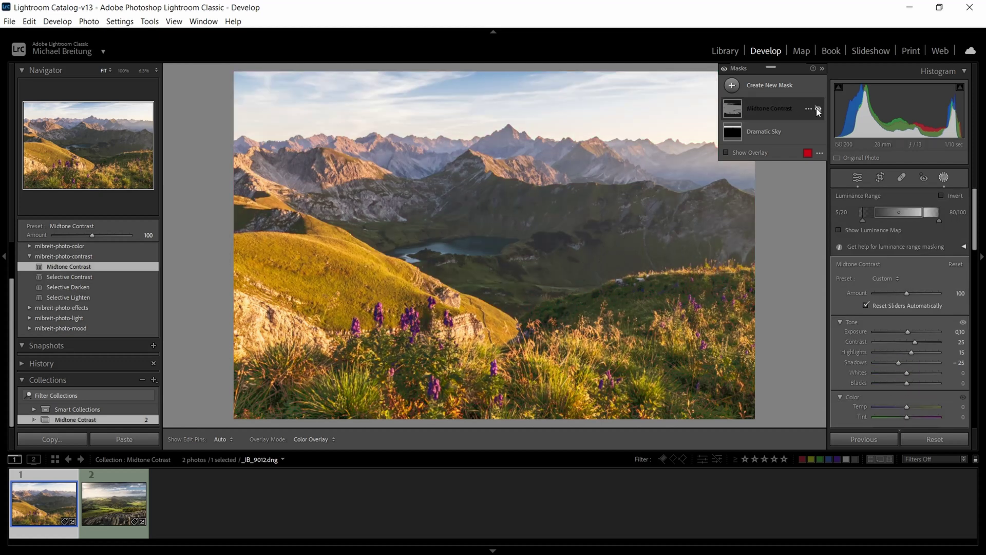
{"action": "left_click", "coordinate": [818, 109]}
{"action": "left_click", "coordinate": [819, 109]}
{"action": "left_click", "coordinate": [818, 109]}
{"action": "left_click", "coordinate": [818, 109]}
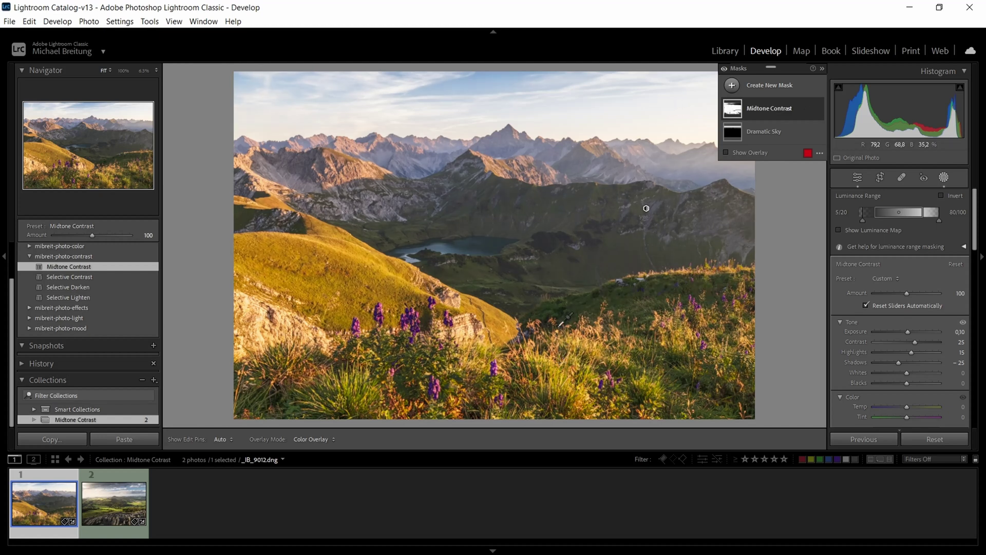
Step: Compare the dark forest at 100% with the mask toggled, then set Shadows -19 and range start 5/16
{"action": "left_click", "coordinate": [542, 242]}
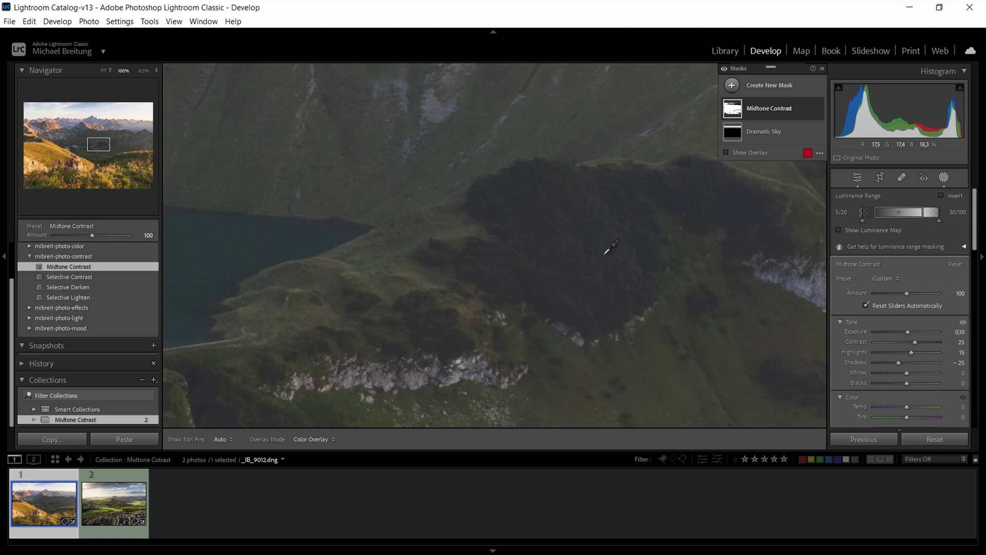
{"action": "left_click", "coordinate": [818, 109]}
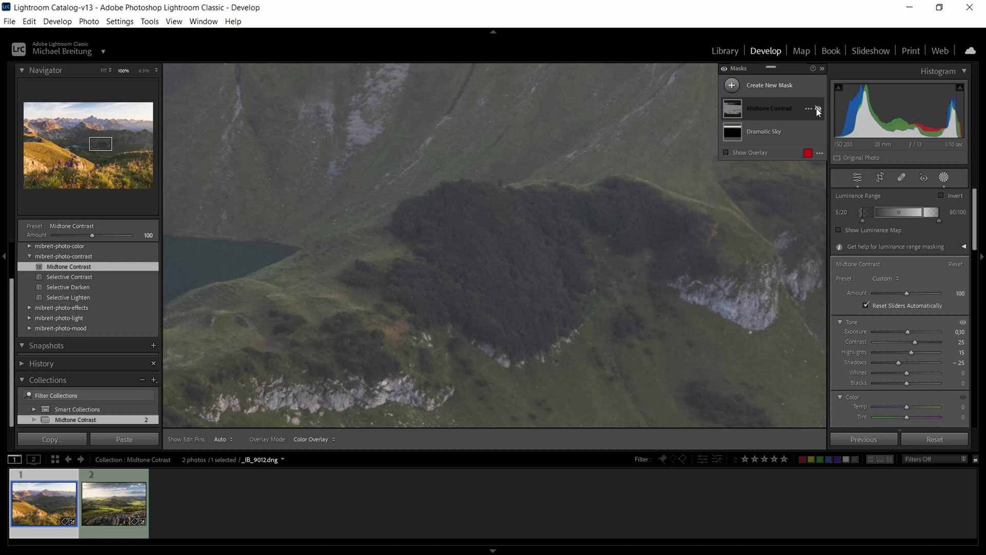
{"action": "left_click", "coordinate": [818, 110]}
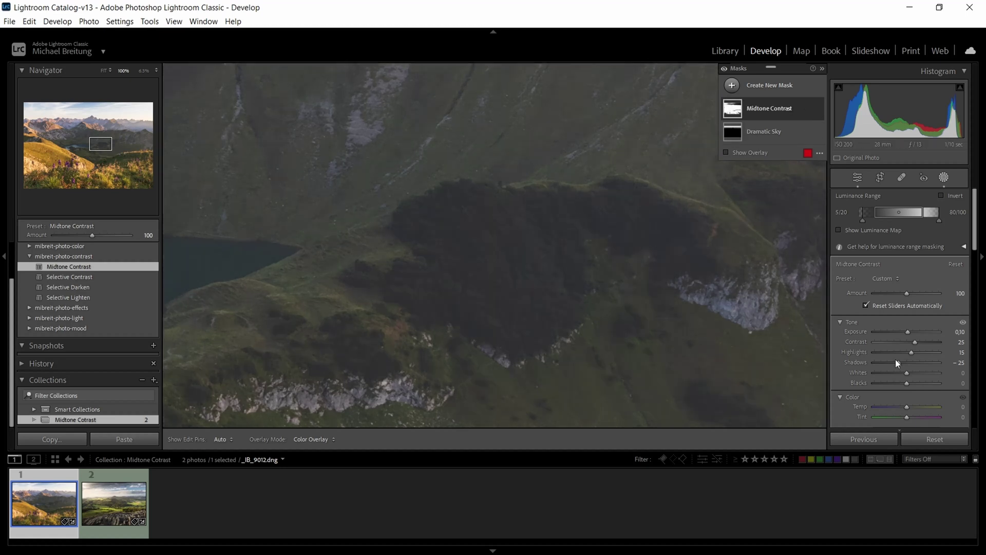
{"action": "left_click_drag", "start_coordinate": [899, 362], "coordinate": [901, 363]}
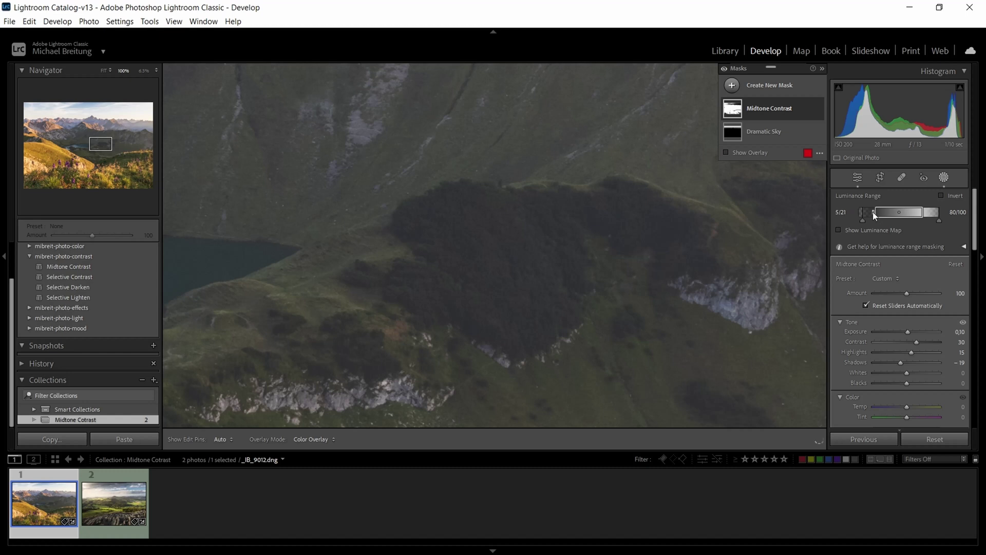
{"action": "left_click_drag", "start_coordinate": [873, 212], "coordinate": [868, 213]}
{"action": "left_click", "coordinate": [516, 303]}
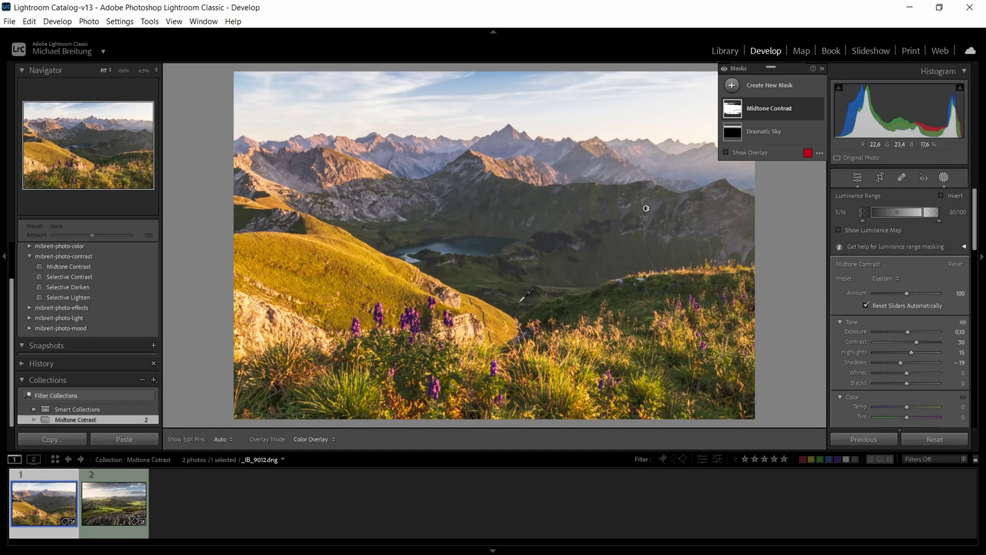